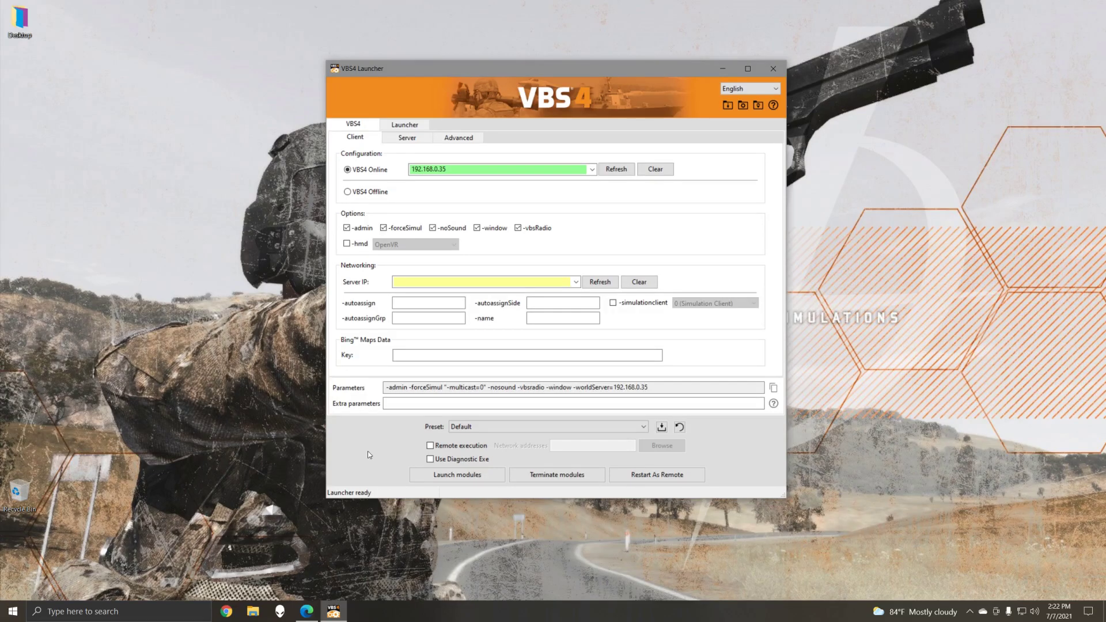
Step: In the browser, sign in to the Bing Maps Dev Center and show the account's list of keys
click(414, 357)
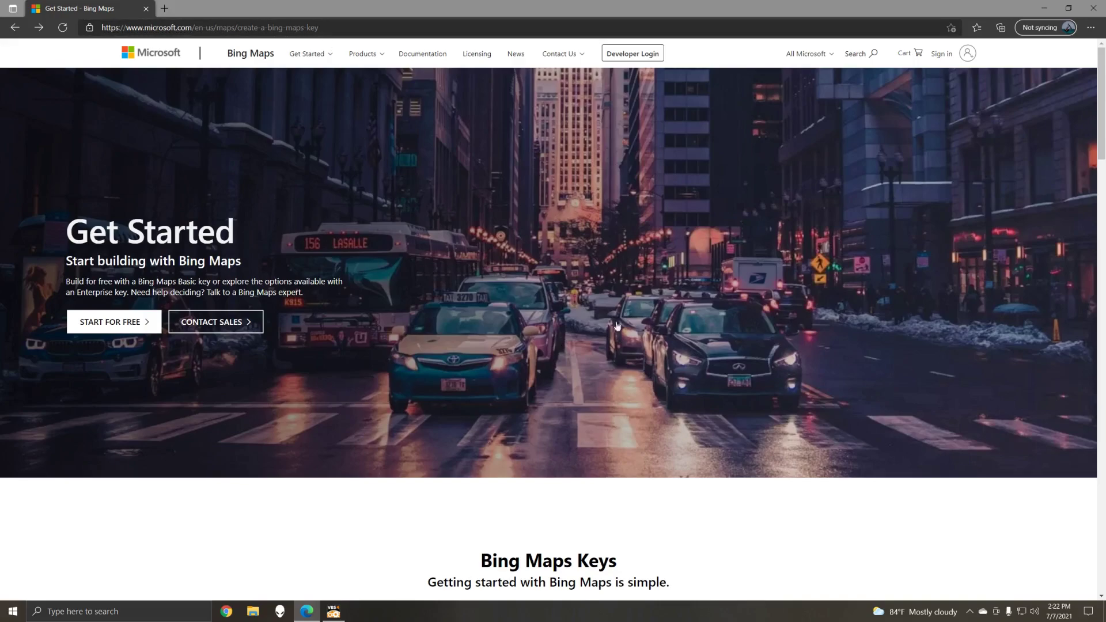
click(633, 54)
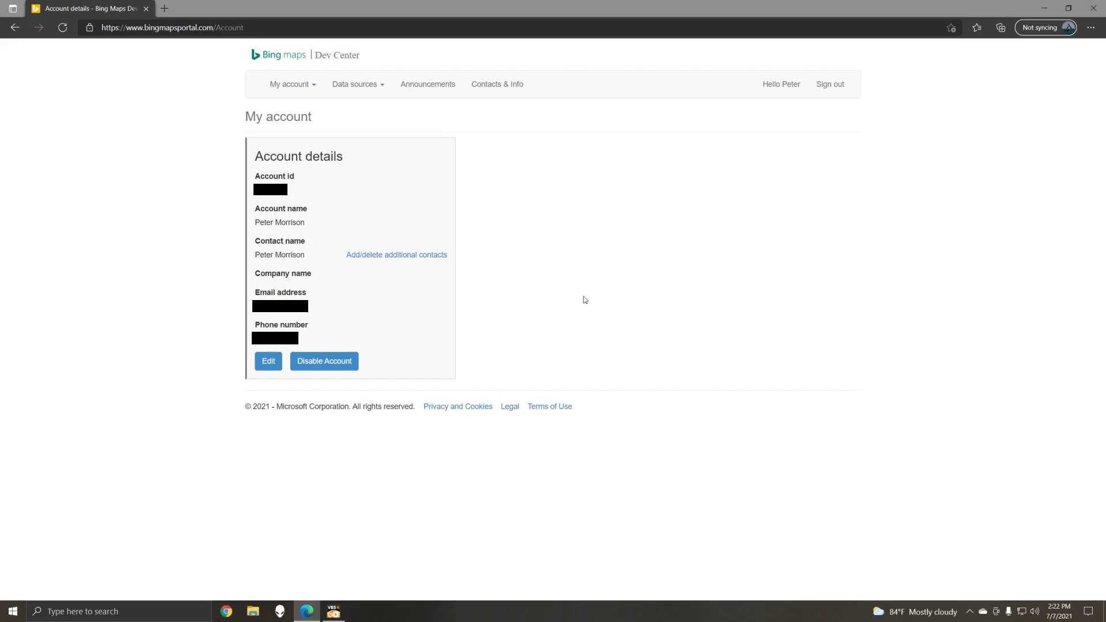
click(292, 84)
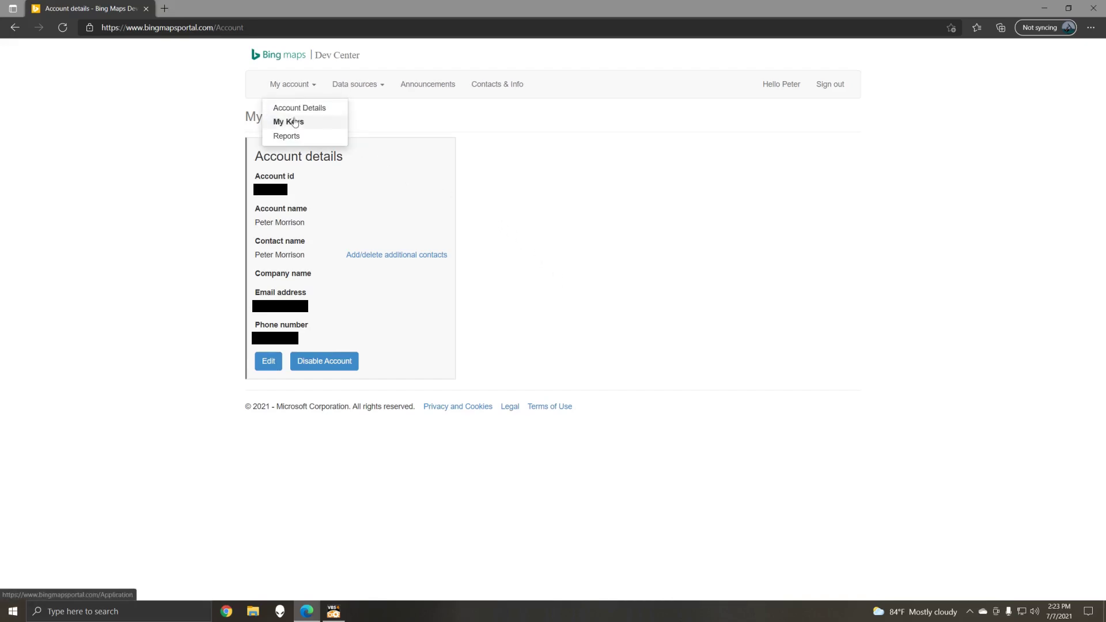
click(306, 118)
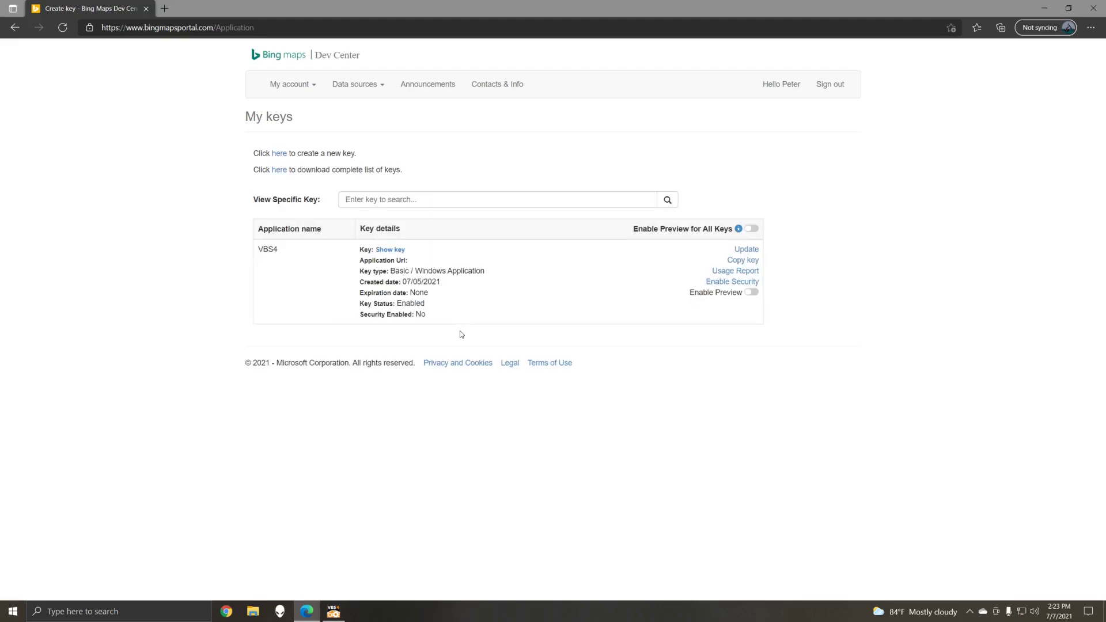
Step: Copy the VBS4 application's key and paste it into the Bing Maps key field of the VBS4 Launcher
click(743, 260)
key(alt+Tab)
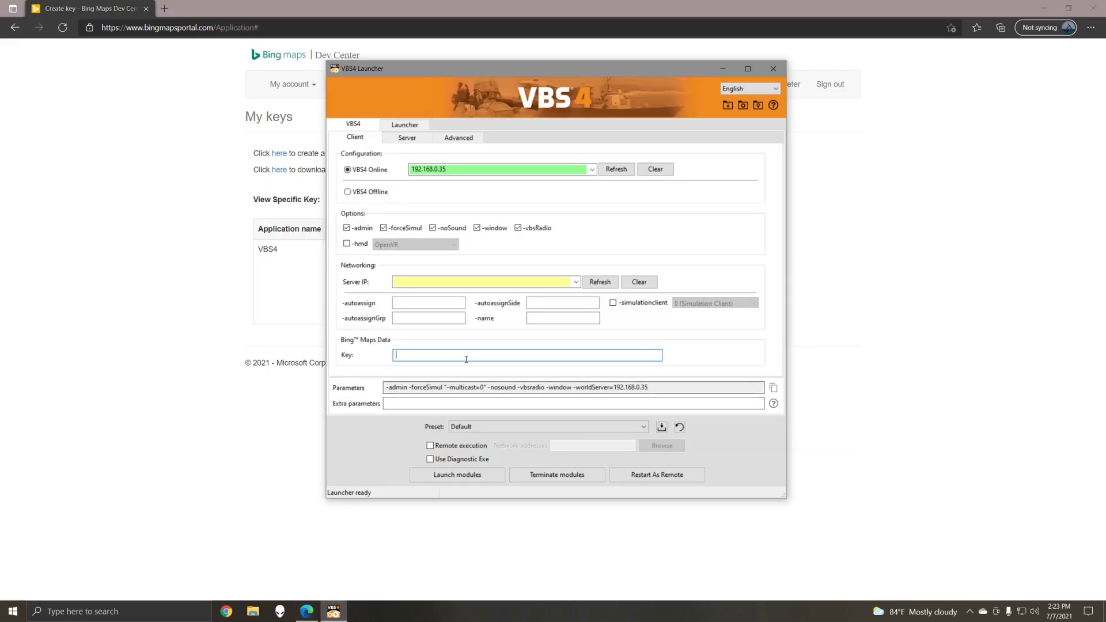
key(ctrl+v)
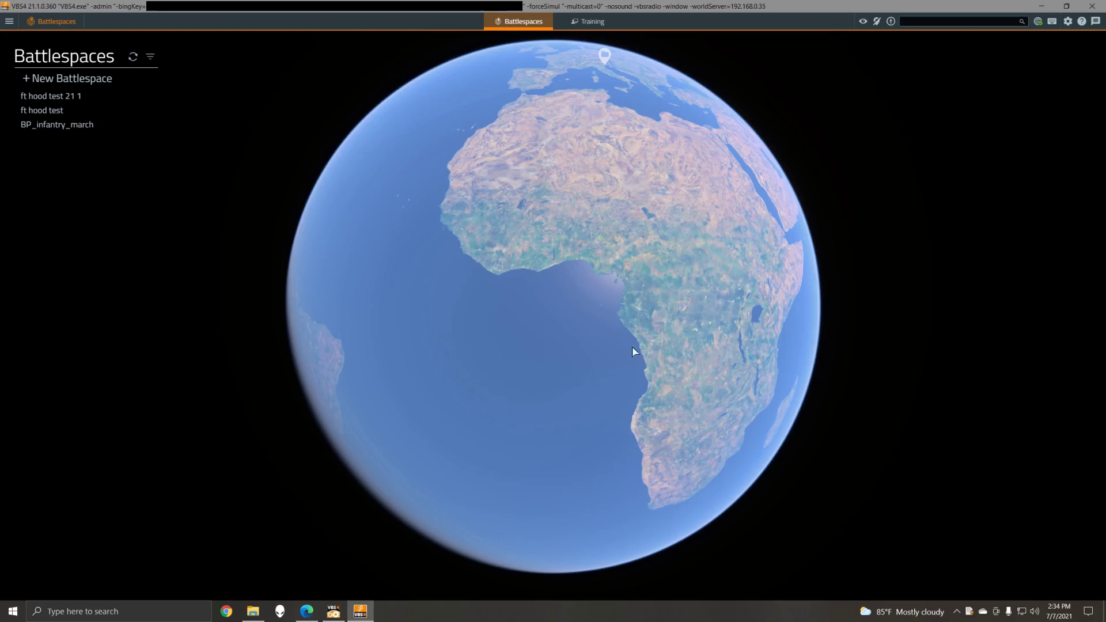
Step: Search the globe for "coffs harbour", go to Coffs Harbour City Council - Australia, and view its terrain from the air
drag(633, 351, 526, 398)
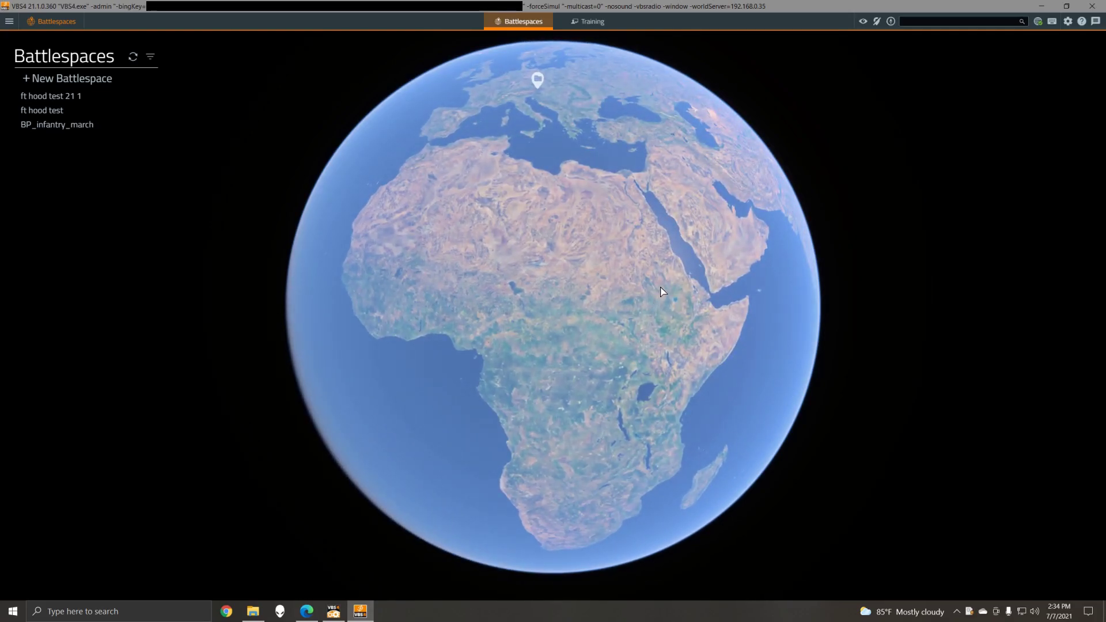
click(950, 22)
text(coffs)
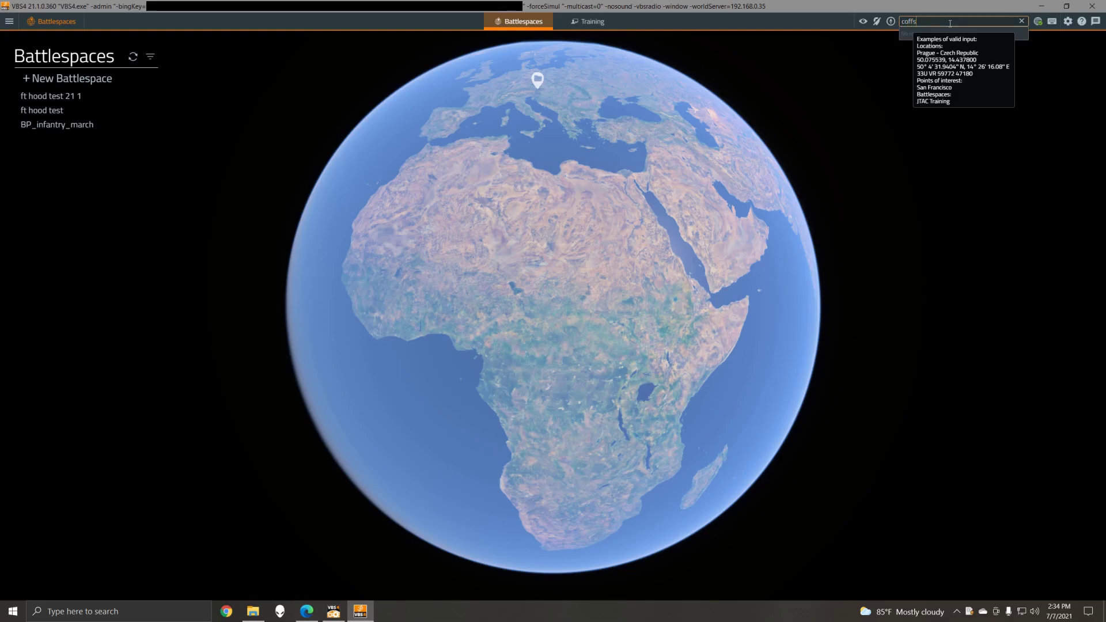
text( harbour)
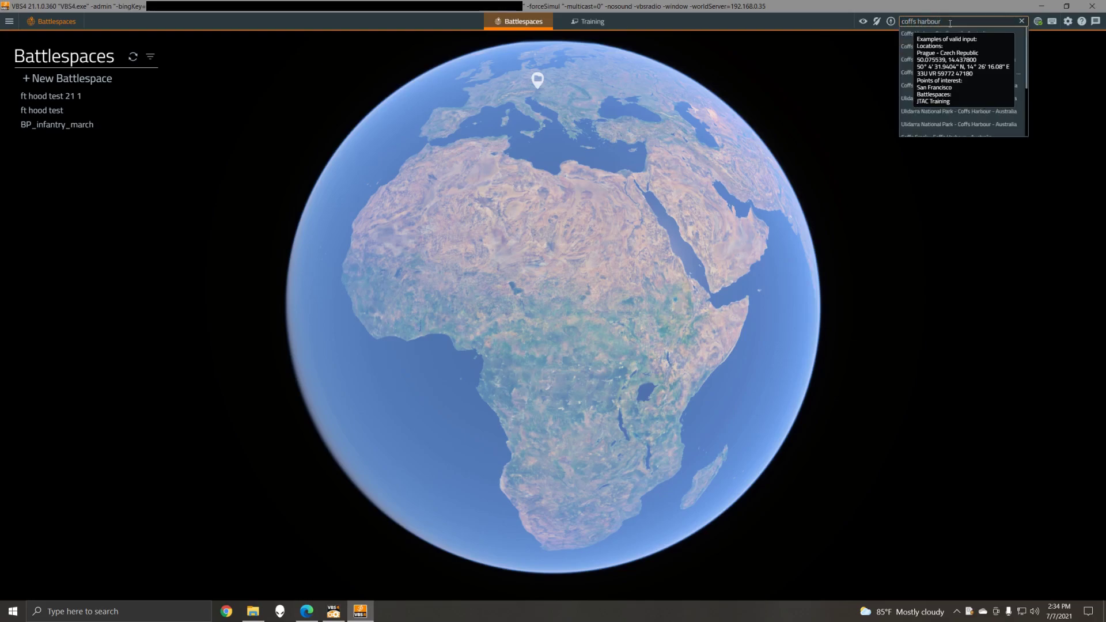
click(945, 35)
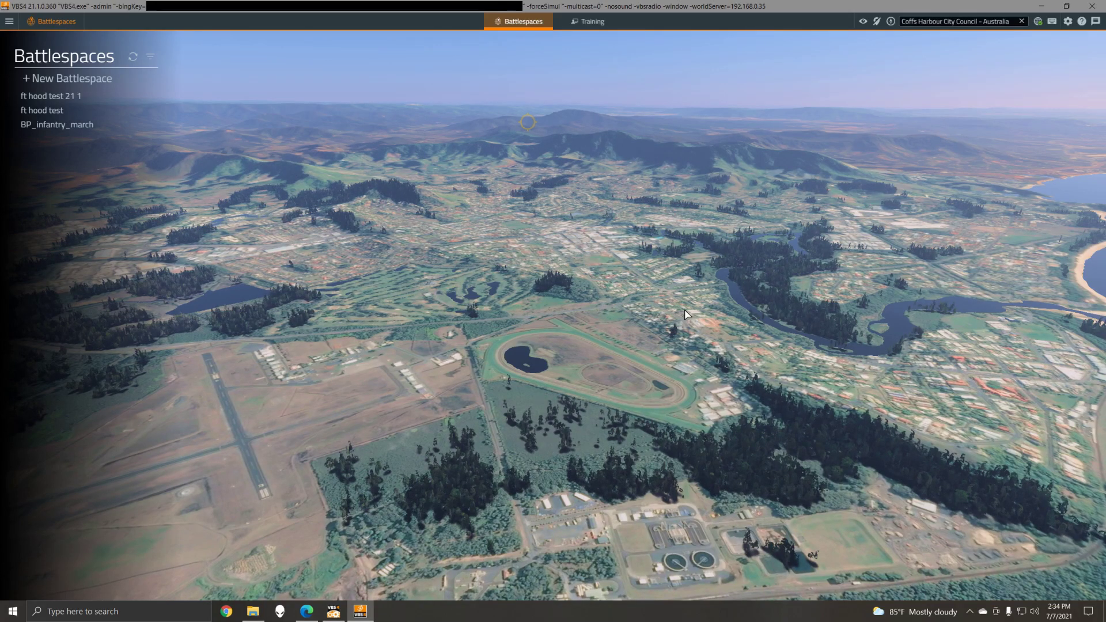
drag(603, 312, 684, 320)
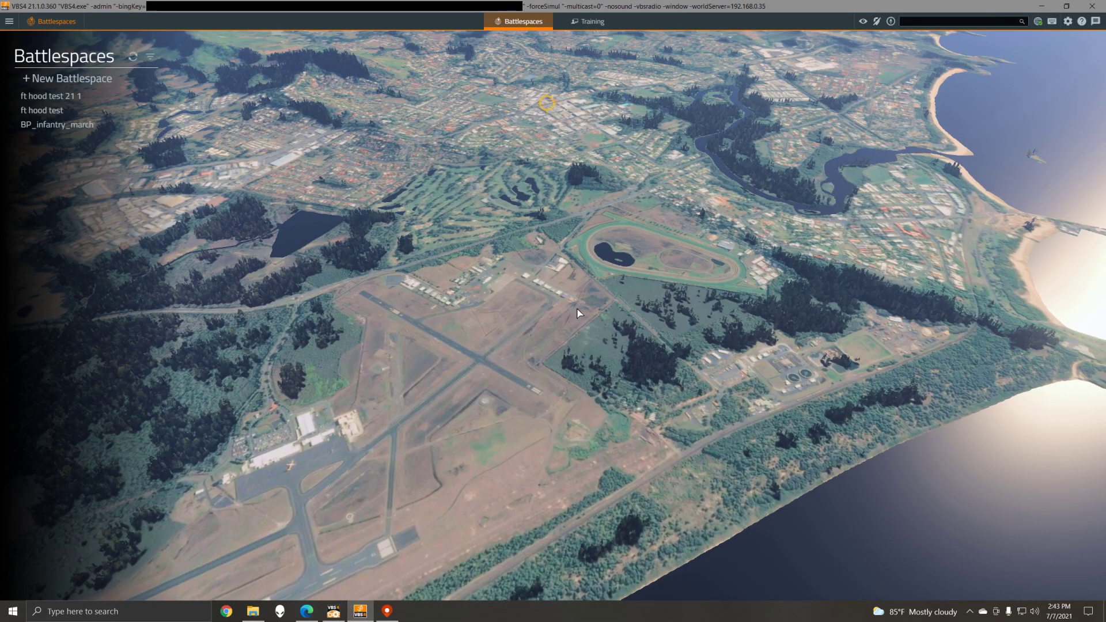
Step: Search for "roma italia" and go to the Roma - Italia location on the globe
click(928, 26)
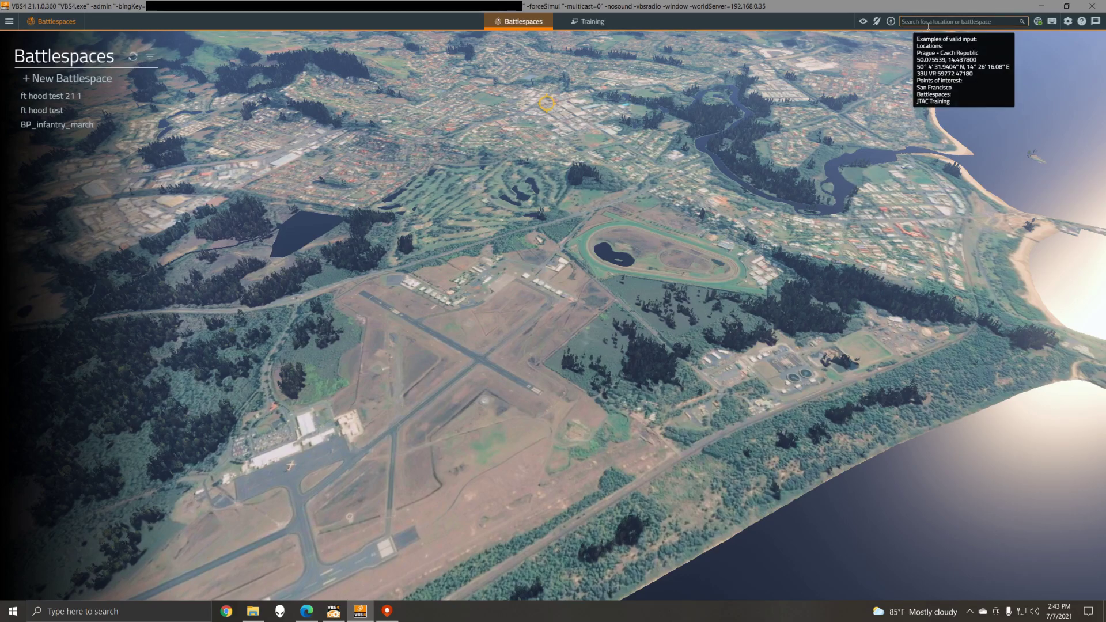
text(roma it)
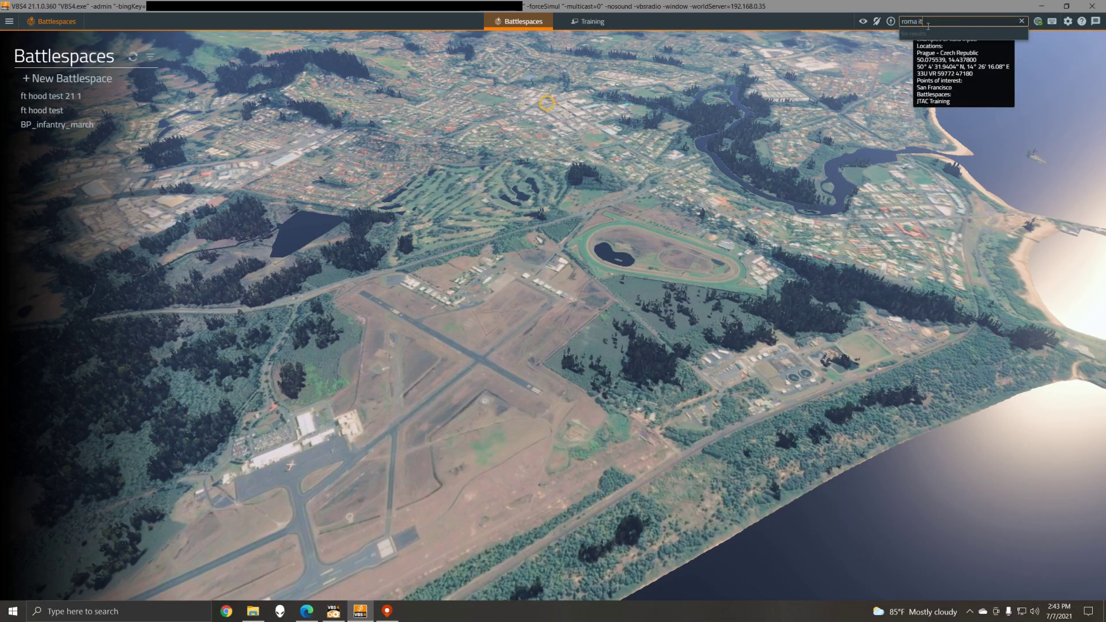
text(alia)
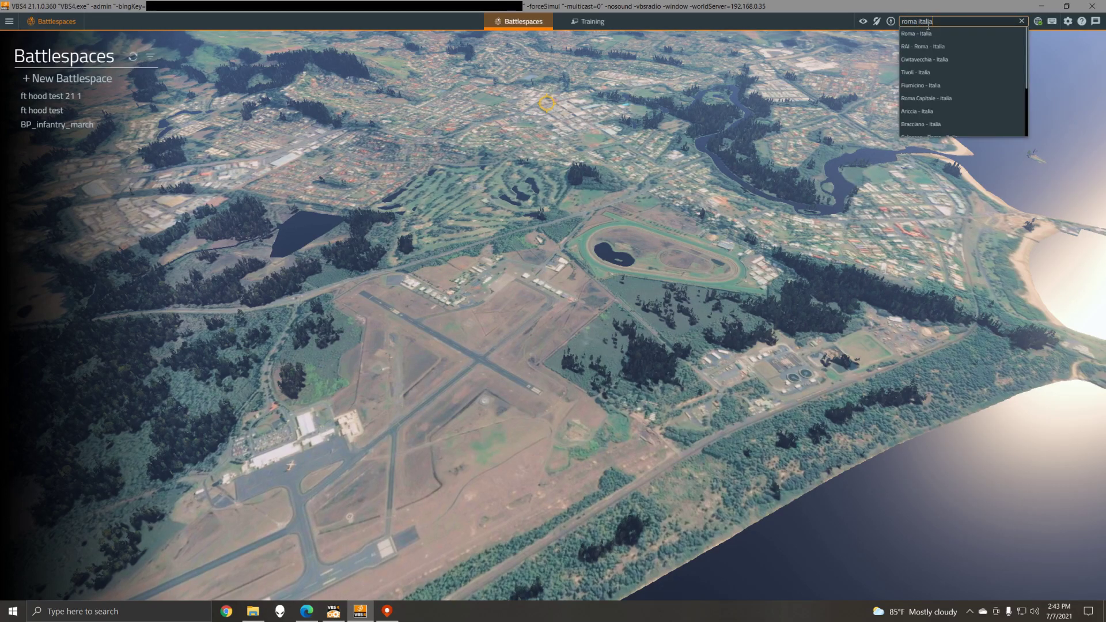
click(922, 34)
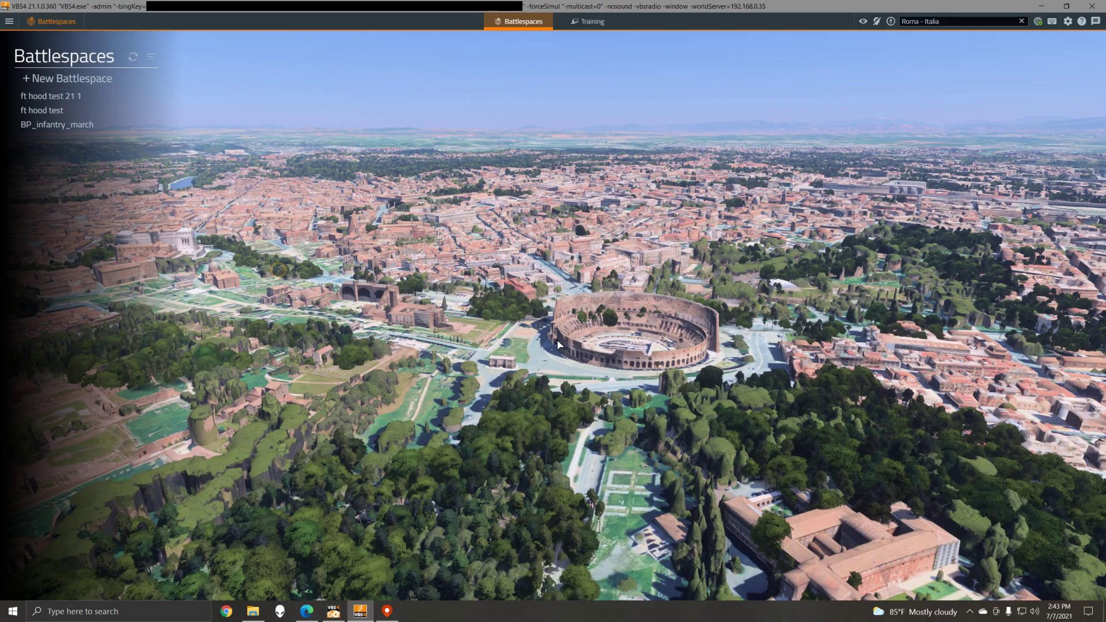
Step: Switch to the Windows Maps app, show its 3D Cities, and look through the list of available cities down to Austin, TX
key(alt+Tab)
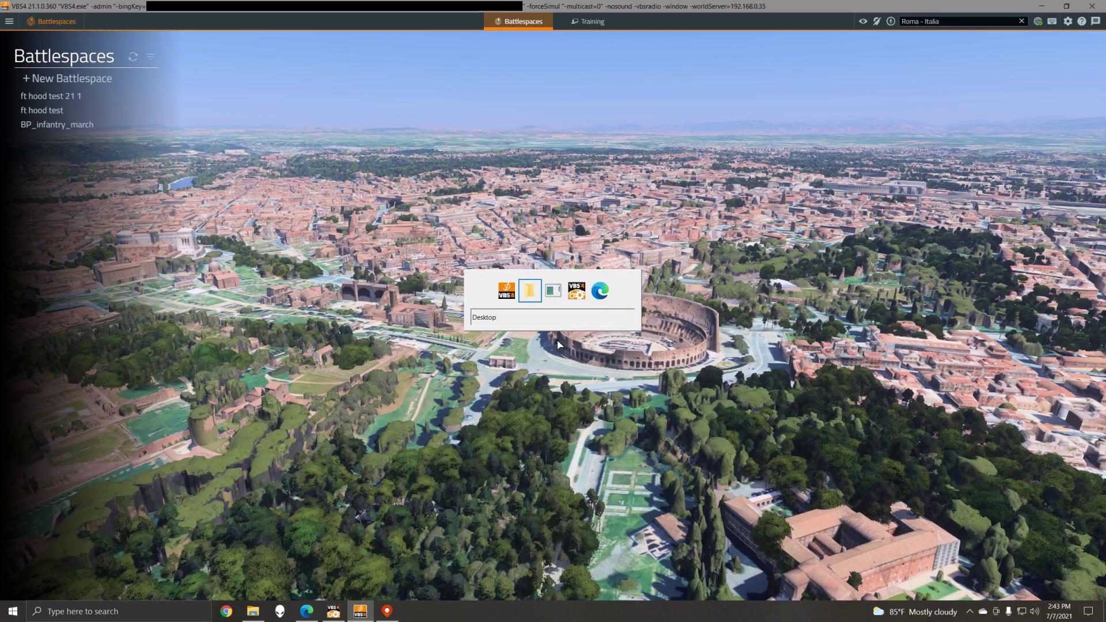
key(alt+Tab)
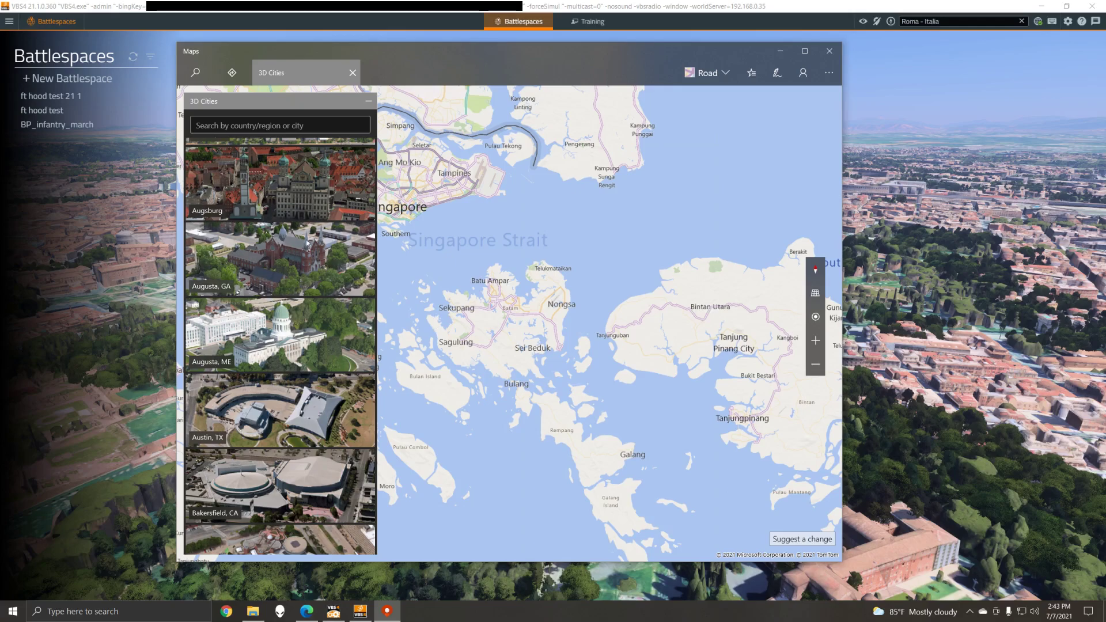
click(828, 74)
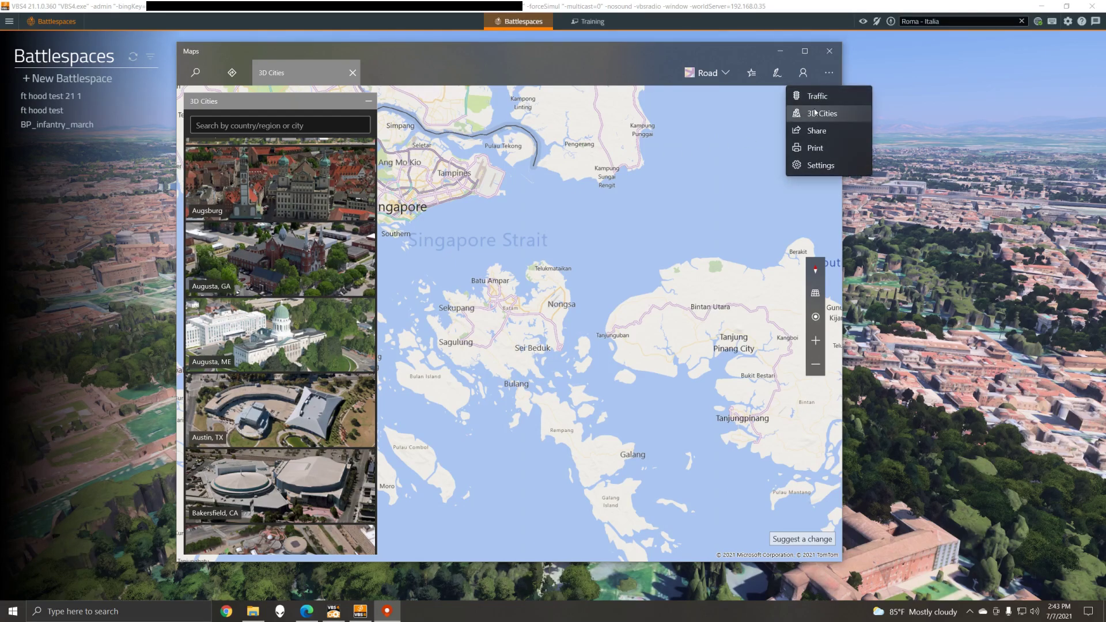
click(813, 114)
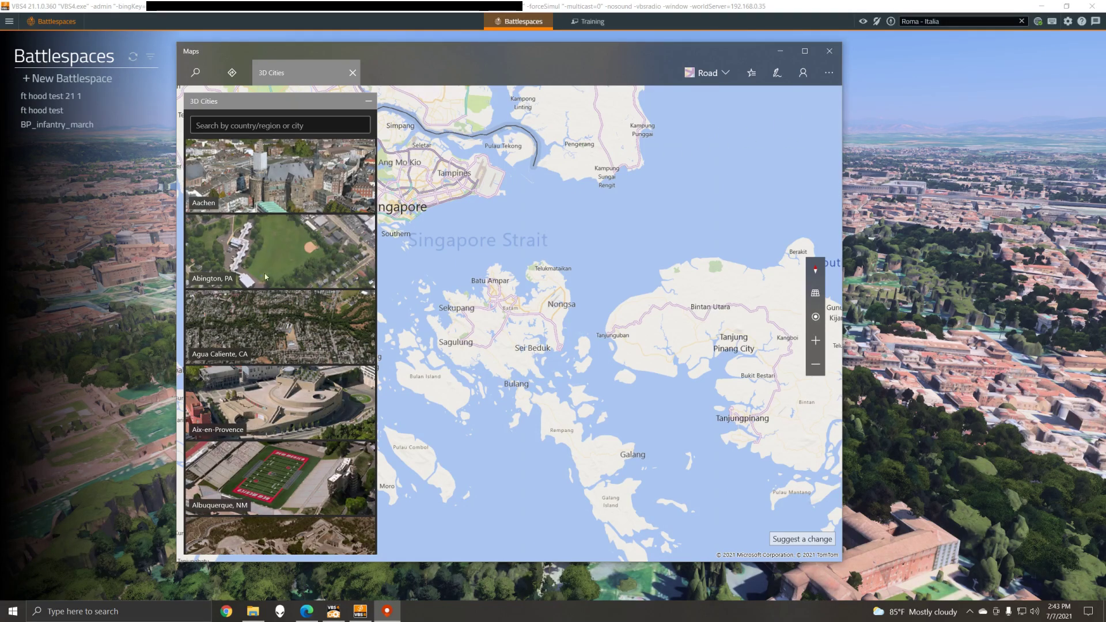
scroll(262, 306, down, 5)
scroll(262, 306, down, 2)
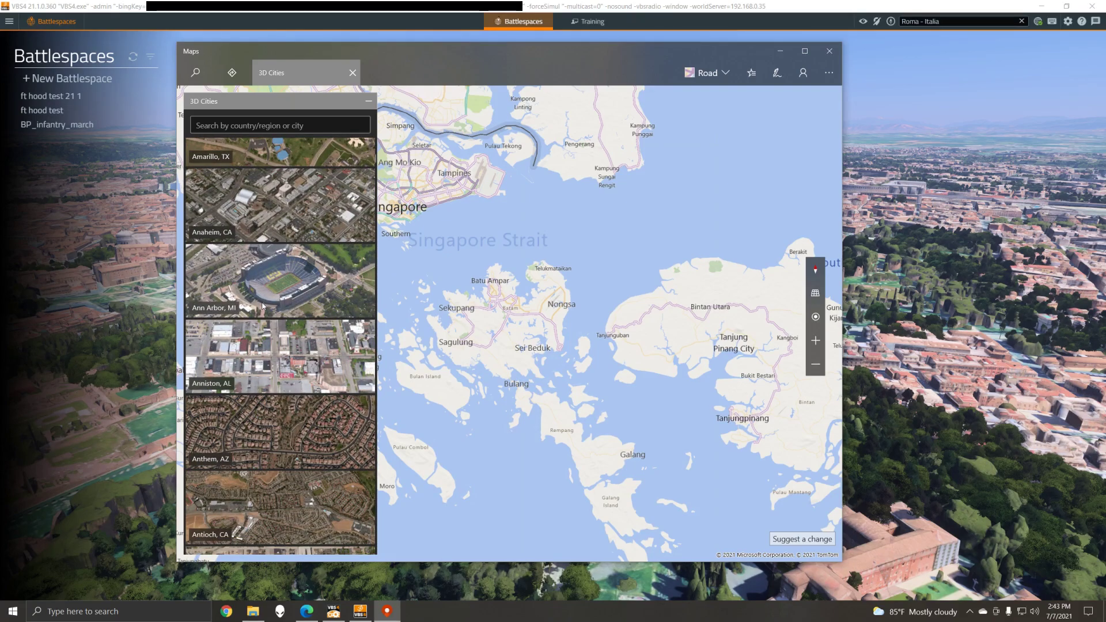
scroll(263, 306, down, 4)
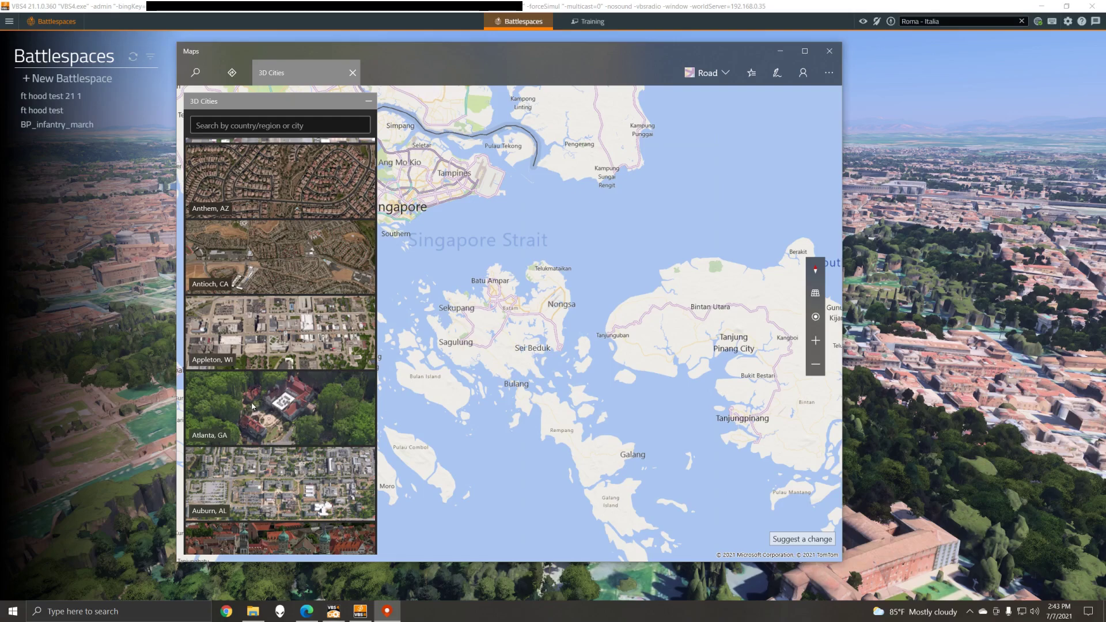
scroll(252, 406, down, 4)
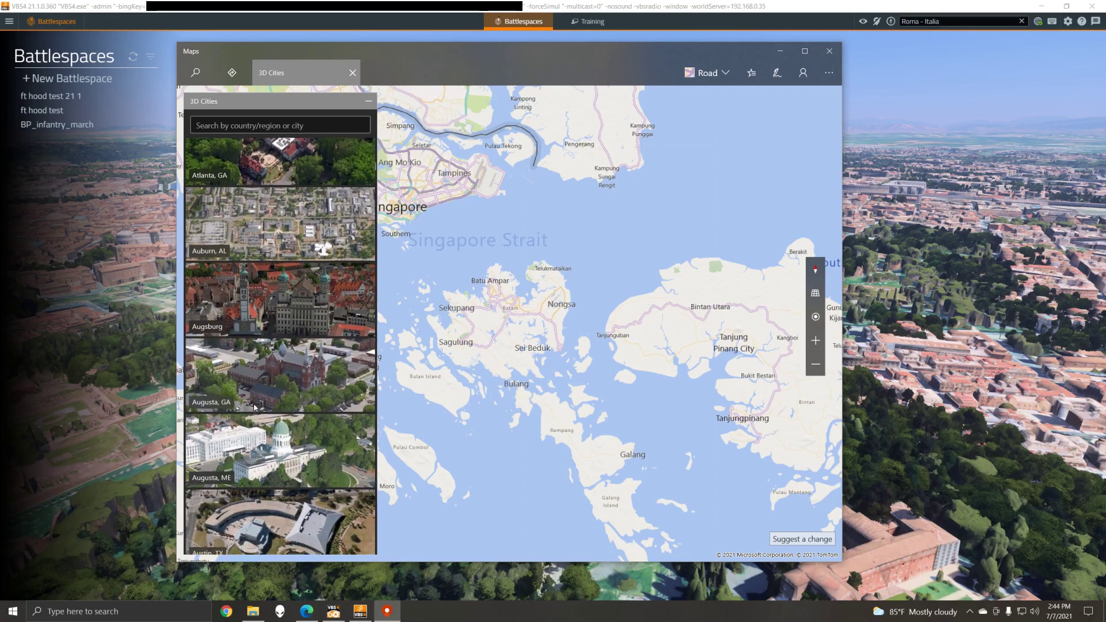
scroll(255, 407, down, 1)
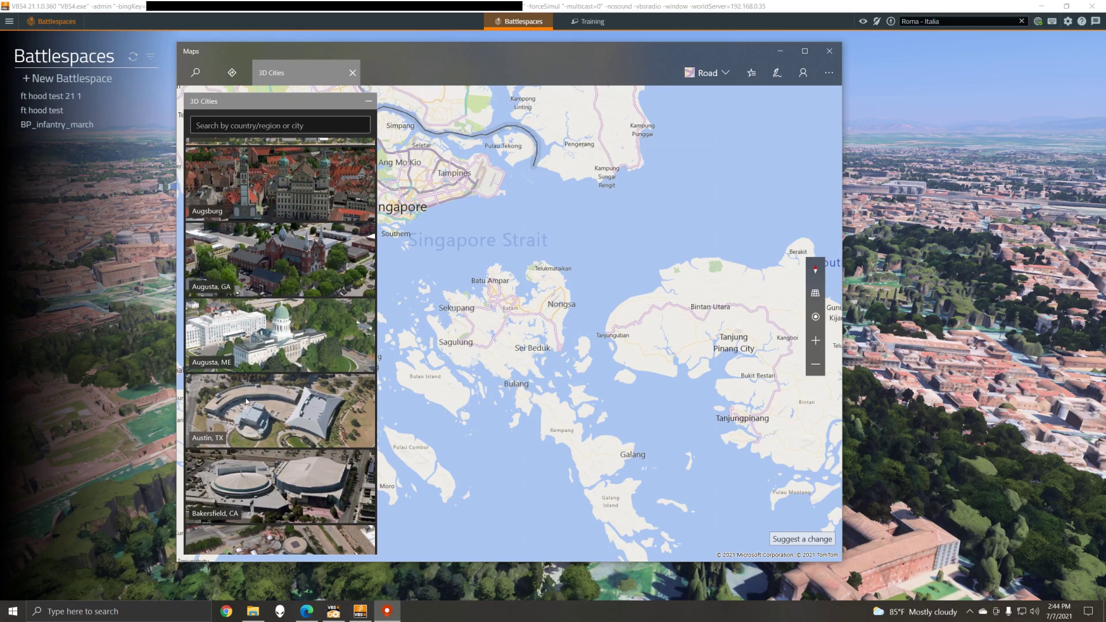
Step: Return to VBS4, replace the location search with "austin tex", and go to Austin - United States of America
click(948, 192)
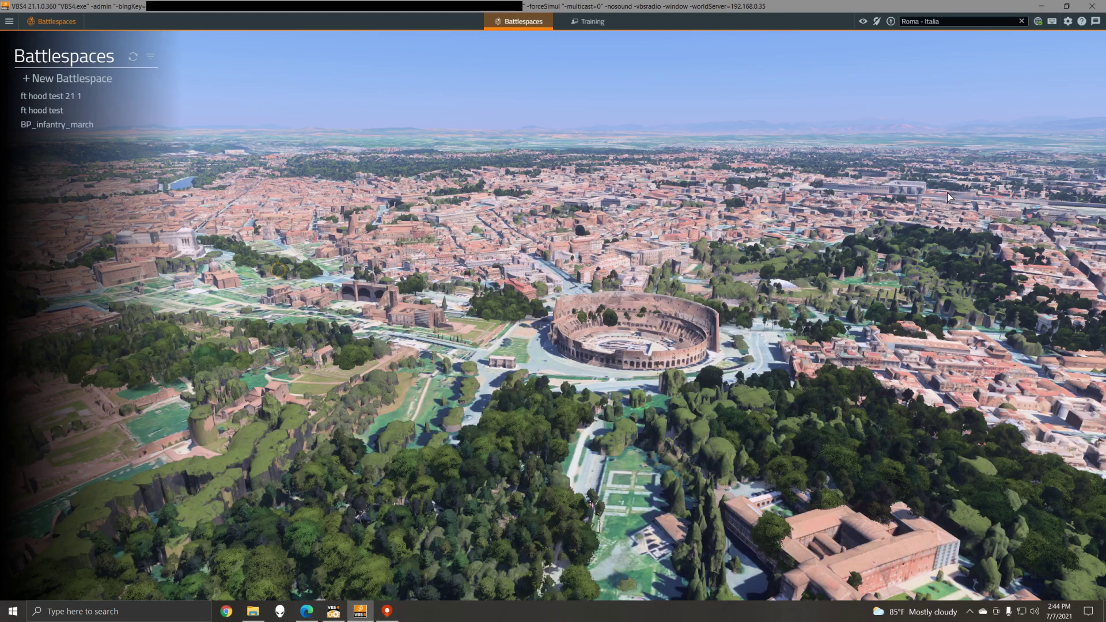
click(1022, 22)
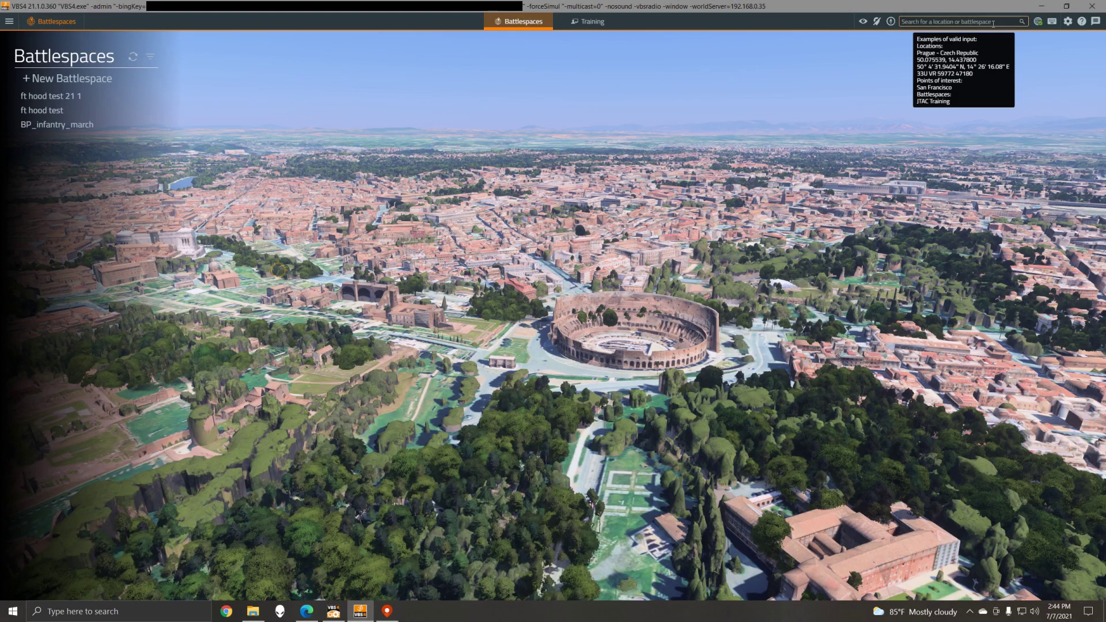
text(austin texas)
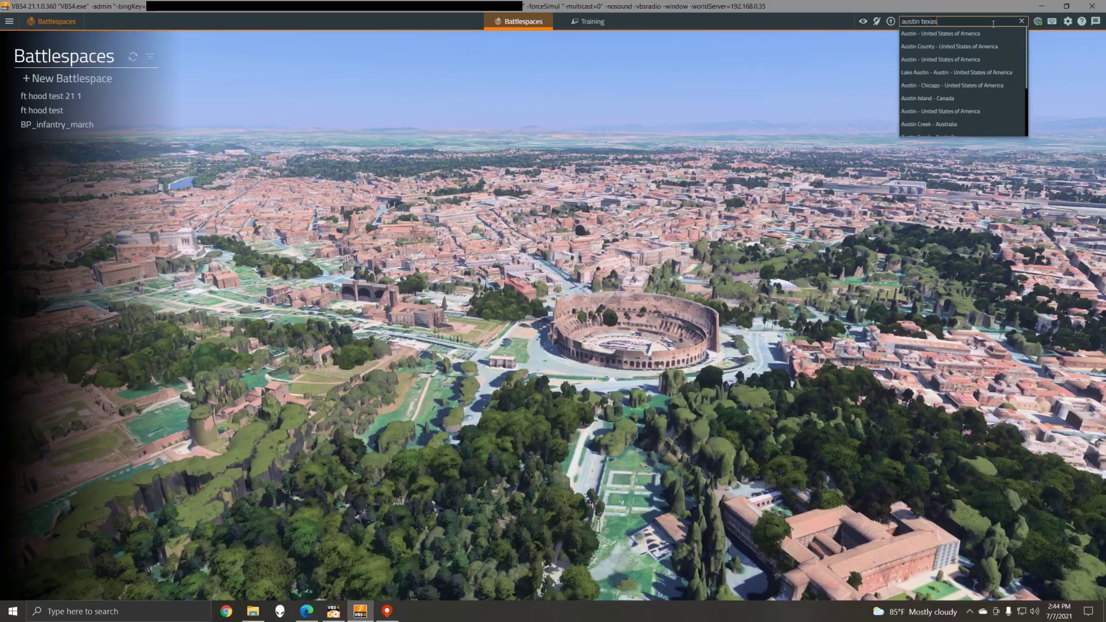
click(959, 35)
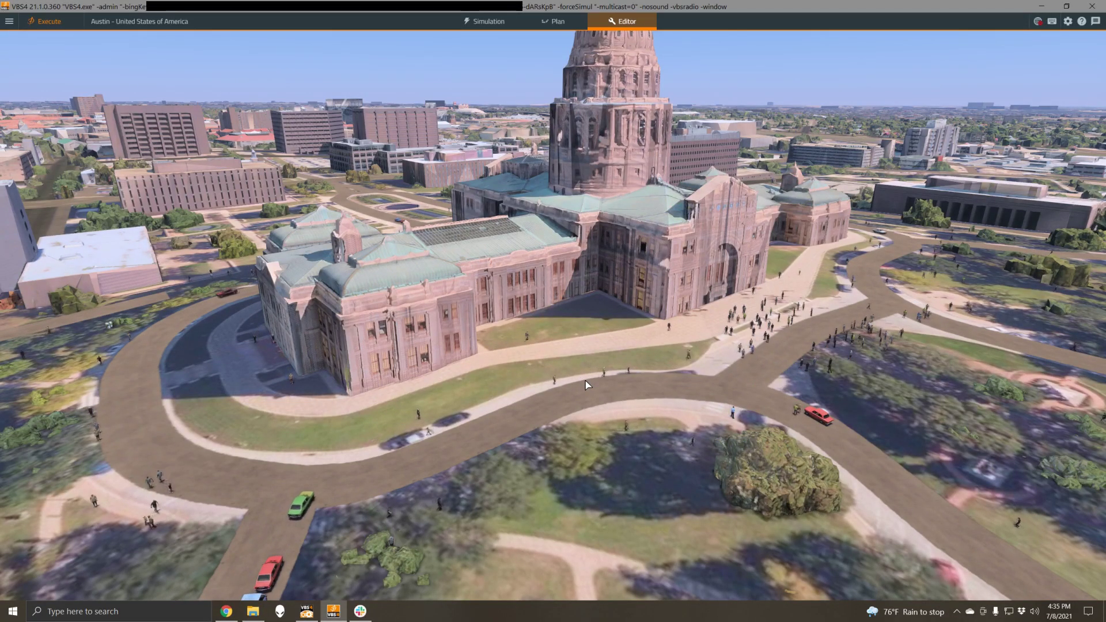
Step: Examine the domed capitol building in the Austin battlespace from several angles and distances, including its entrance, the crowd and the surrounding traffic
right_drag(611, 403, 576, 413)
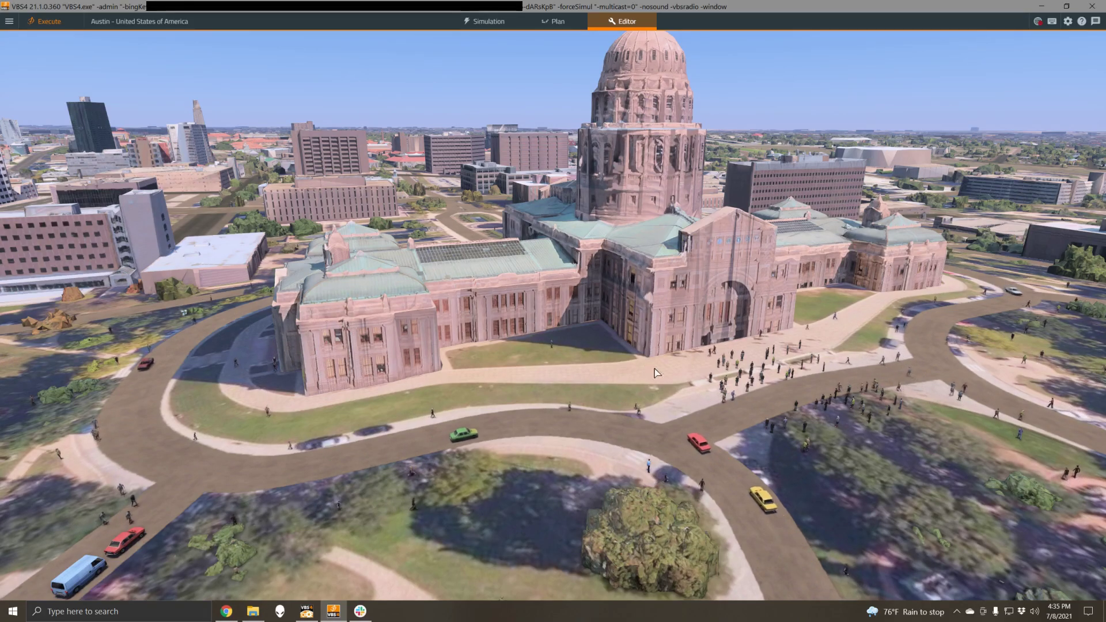
right_drag(639, 341, 583, 282)
key(w)
key(d)
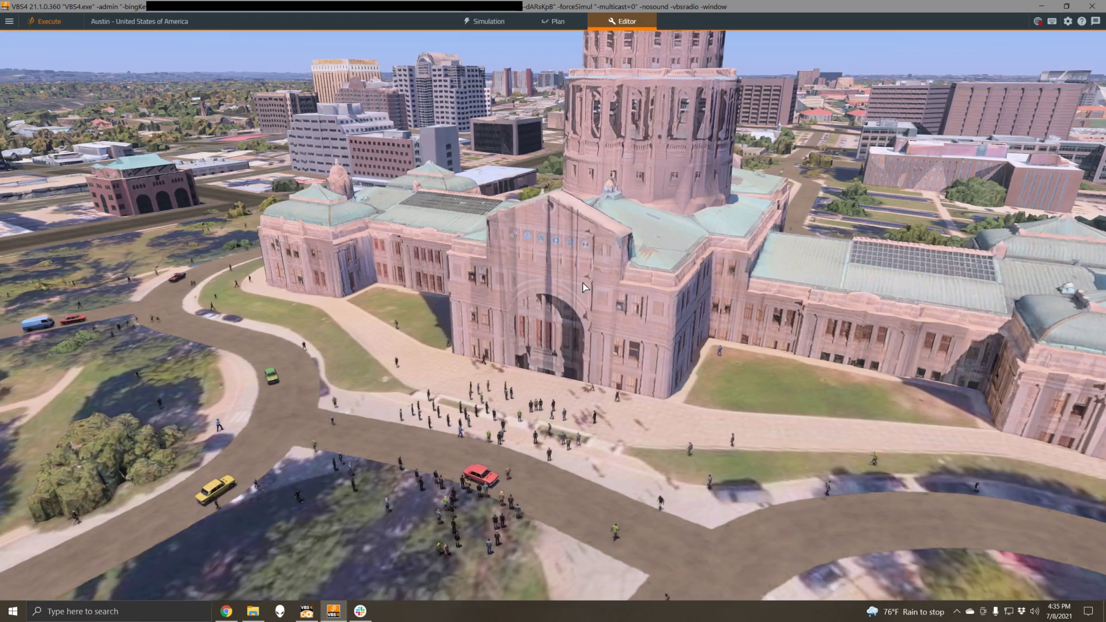
right_drag(583, 287, 767, 285)
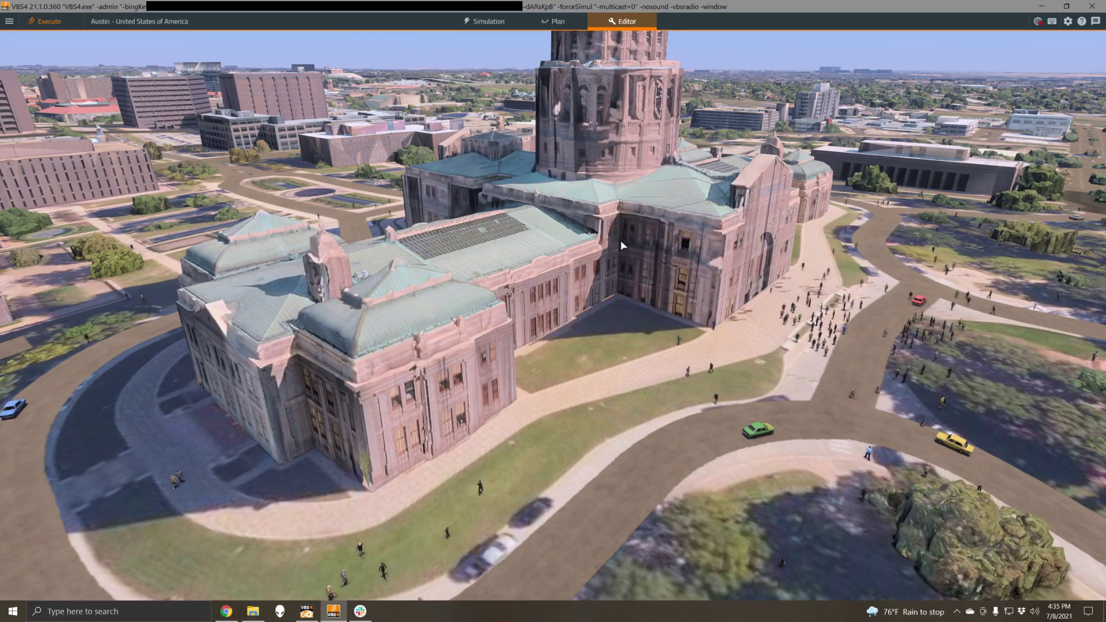
key(s)
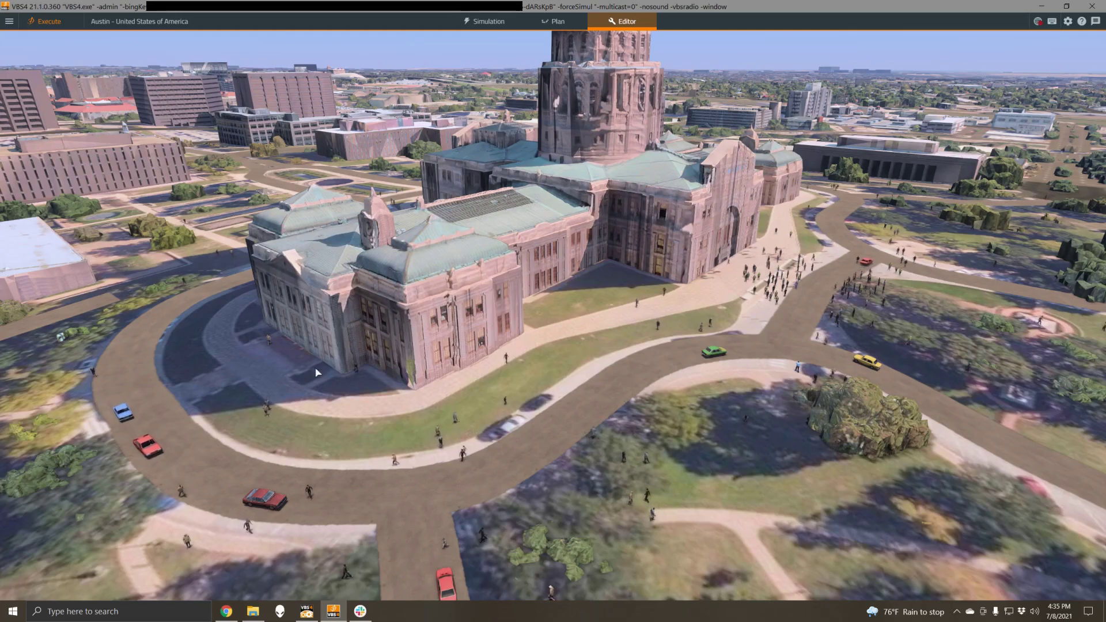
key(d)
key(w)
right_drag(576, 380, 496, 357)
key(d)
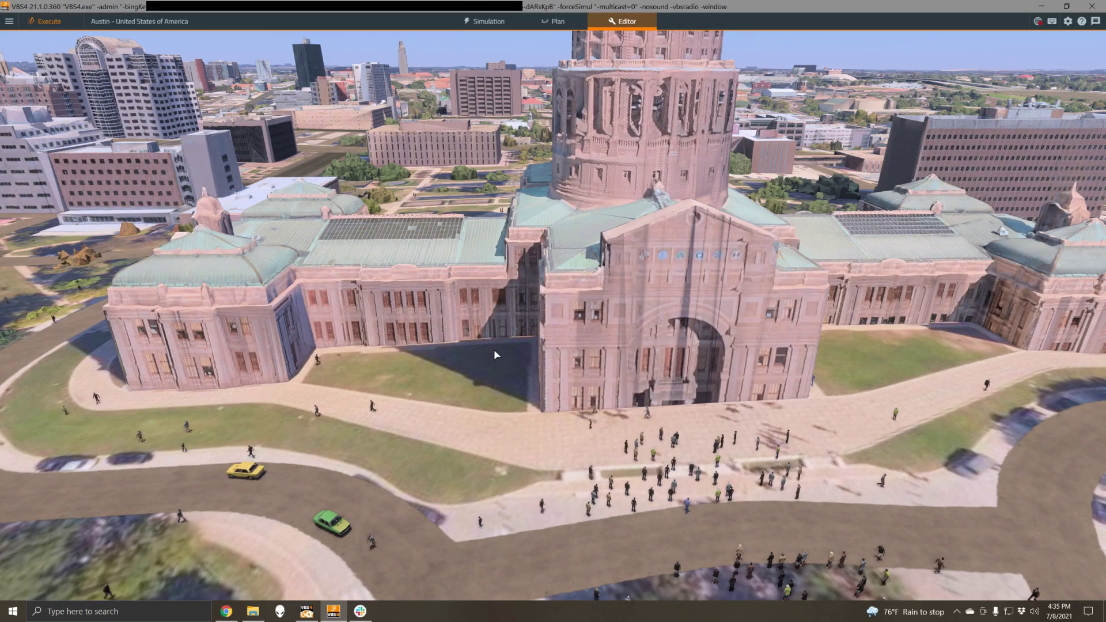
right_drag(494, 353, 524, 358)
scroll(523, 358, down, 5)
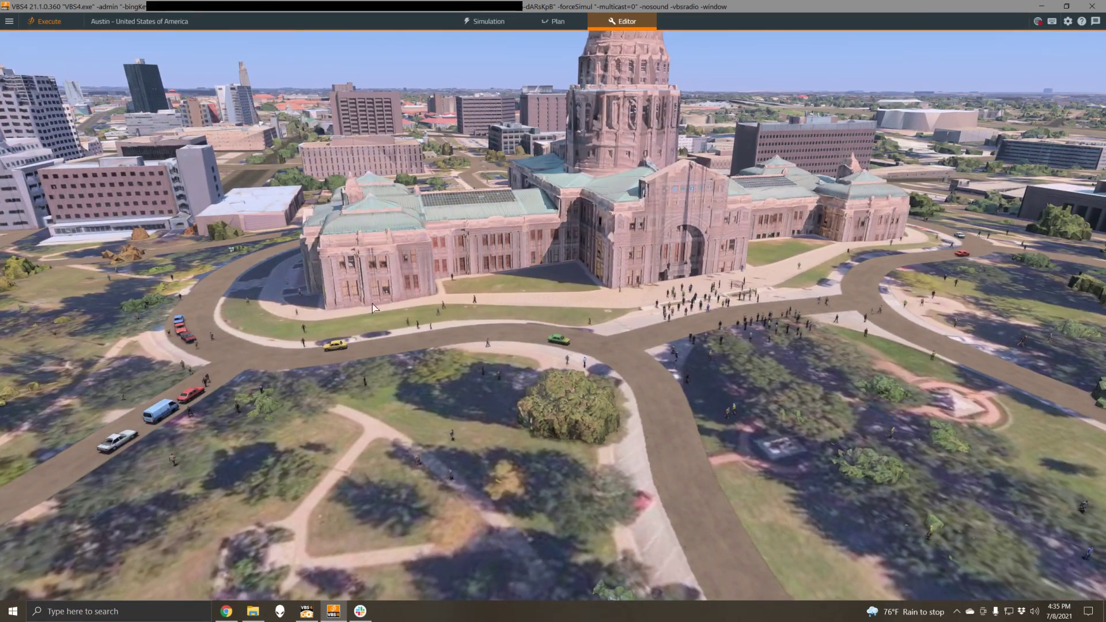
scroll(552, 330, up, 3)
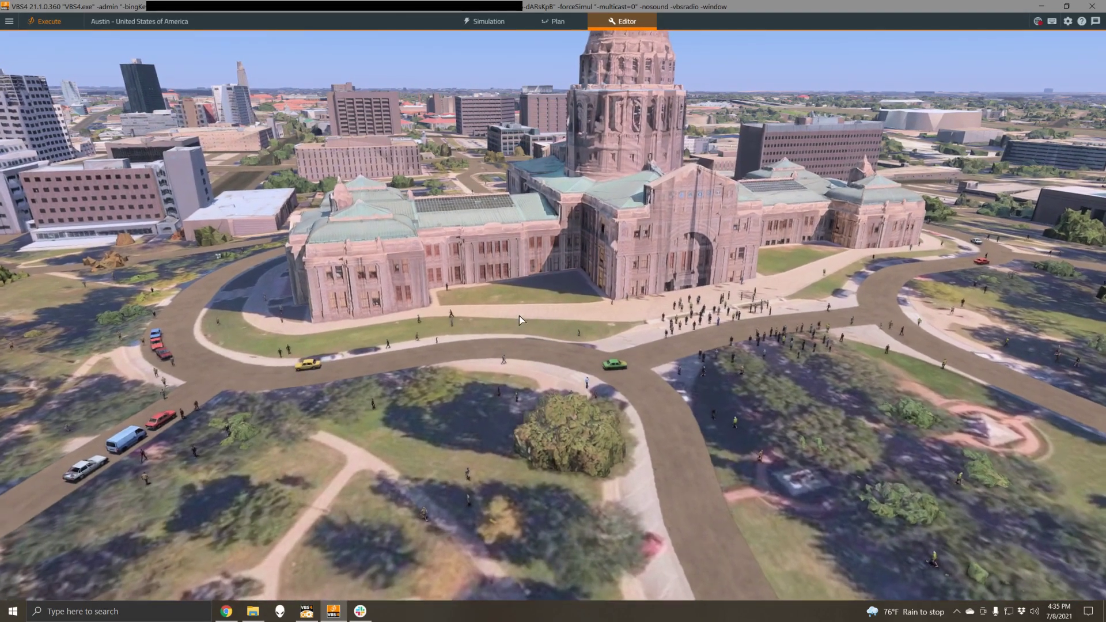
scroll(552, 330, up, 4)
right_drag(552, 330, 588, 317)
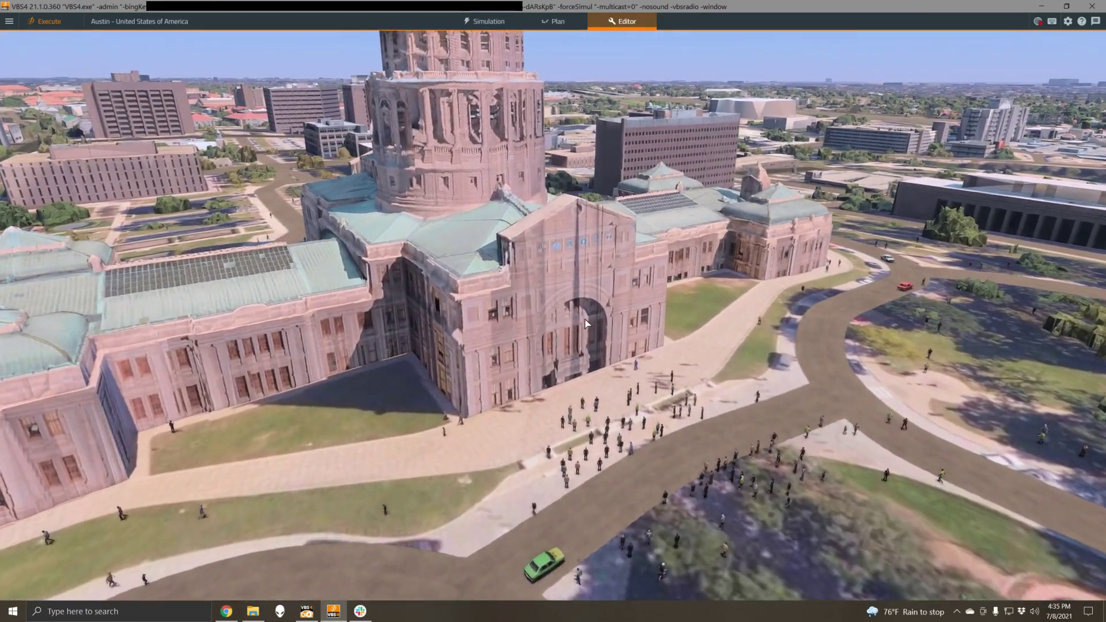